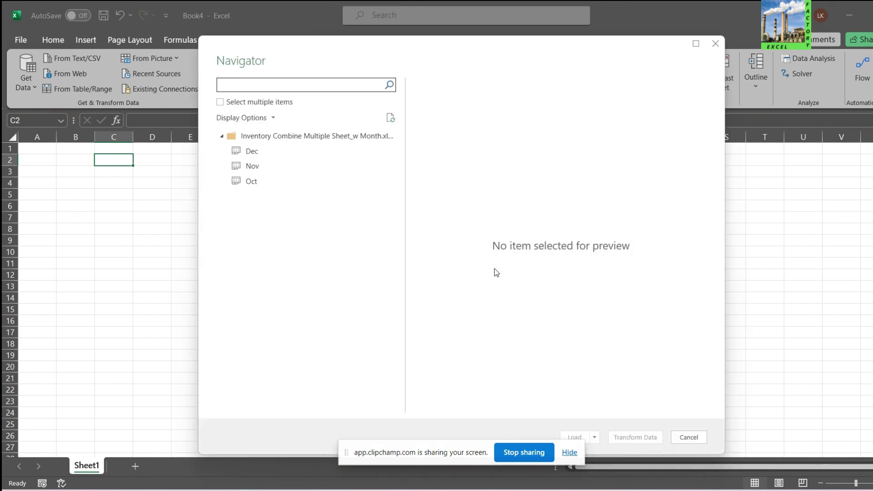
# Step: Select the Dec, Nov and Oct sheets of the inventory workbook together and open them for transformation in the Power Query Editor
pyautogui.click(220, 102)
pyautogui.click(235, 151)
pyautogui.click(234, 166)
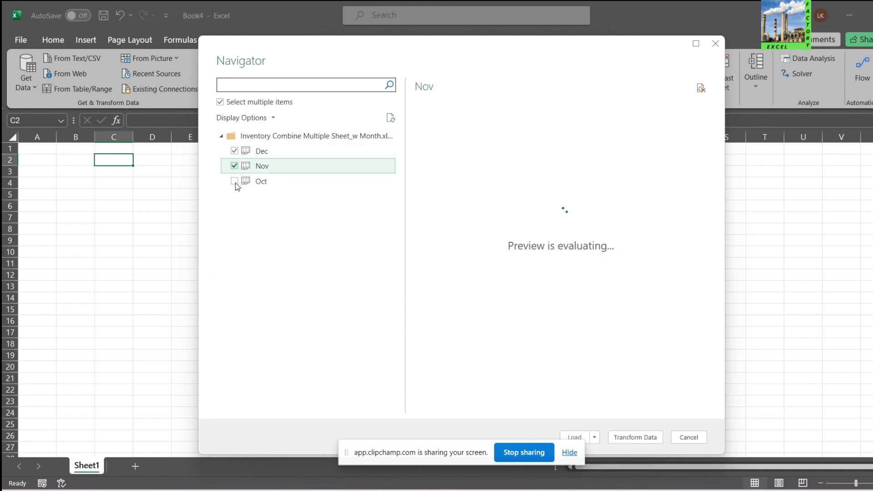
pyautogui.click(235, 181)
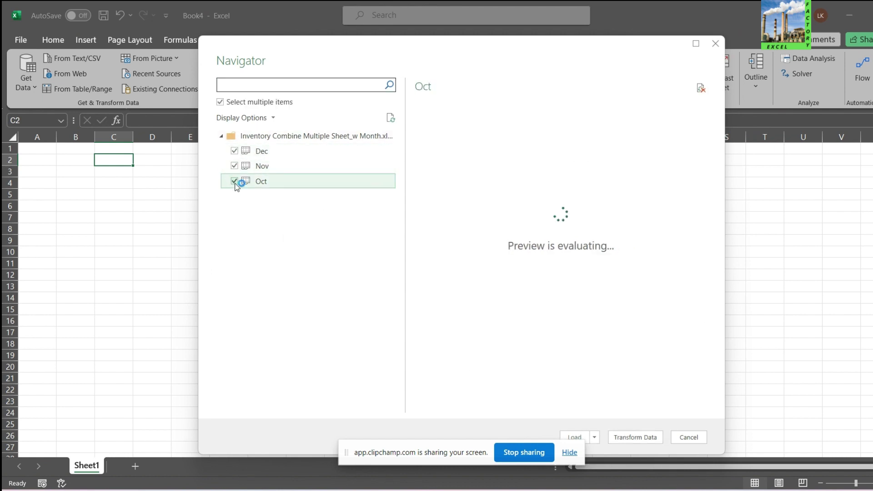
pyautogui.click(569, 452)
pyautogui.click(644, 442)
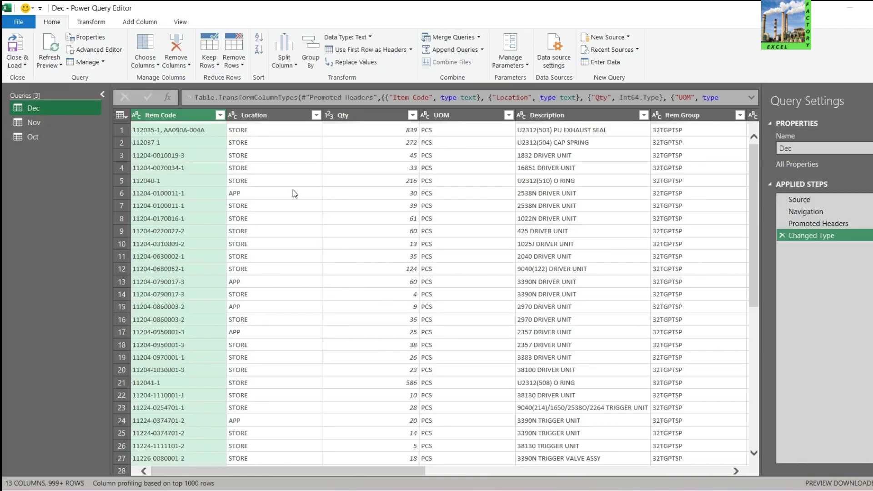
# Step: Review the Nov, Oct and Dec queries, examining the Dec table's columns through to Month
pyautogui.click(45, 121)
pyautogui.click(44, 135)
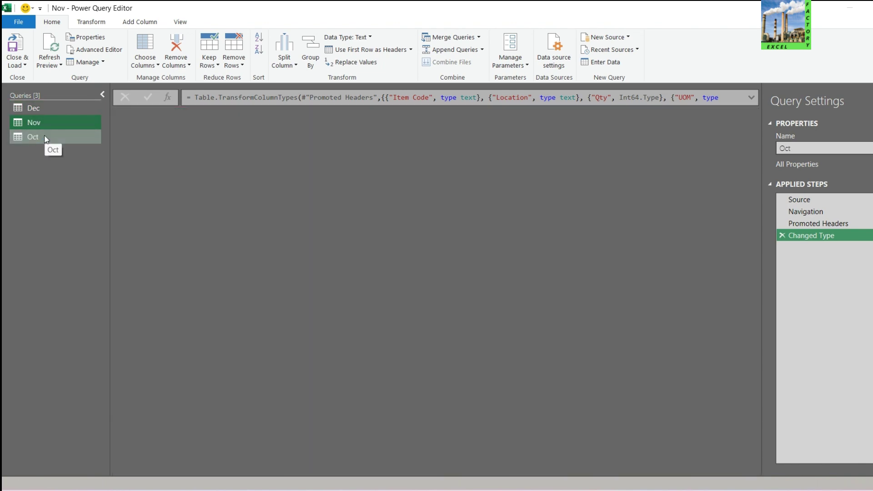
pyautogui.click(53, 108)
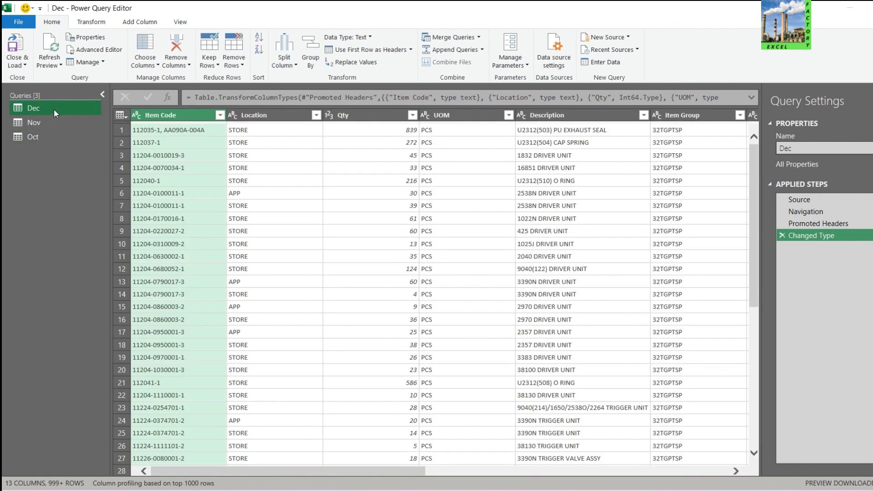
pyautogui.moveTo(410, 470); pyautogui.dragTo(743, 477)
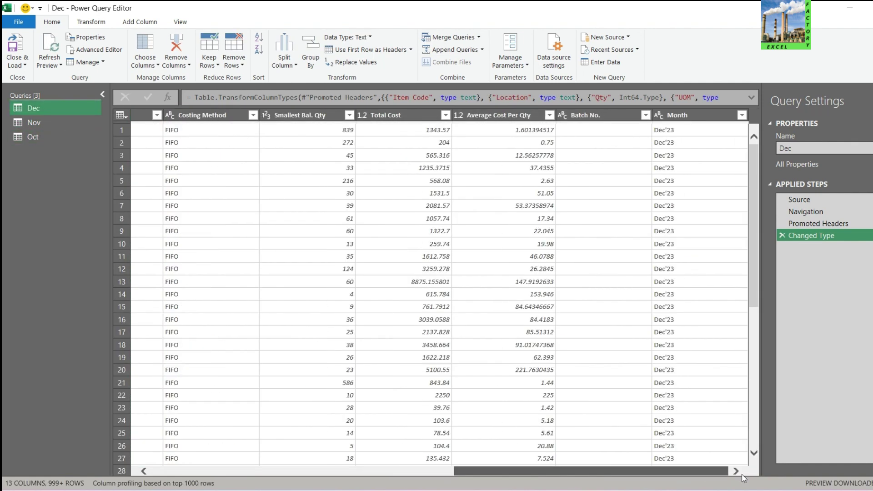
pyautogui.moveTo(637, 471); pyautogui.dragTo(321, 471)
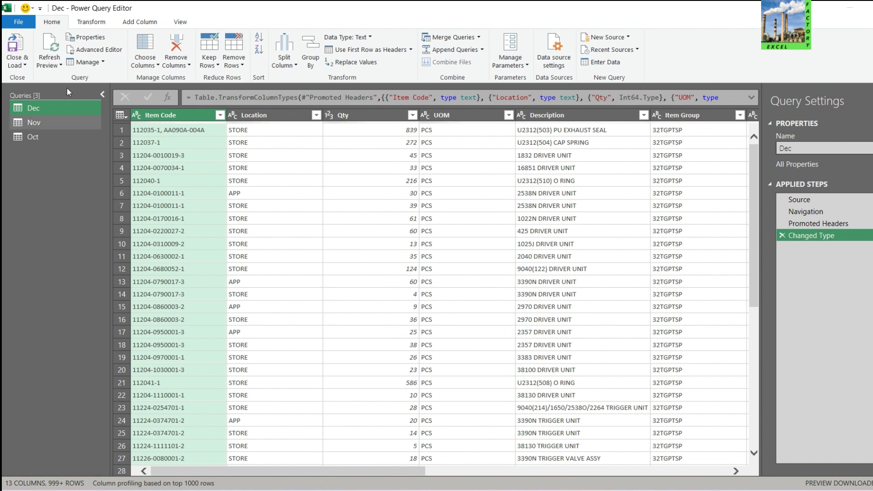
pyautogui.click(91, 22)
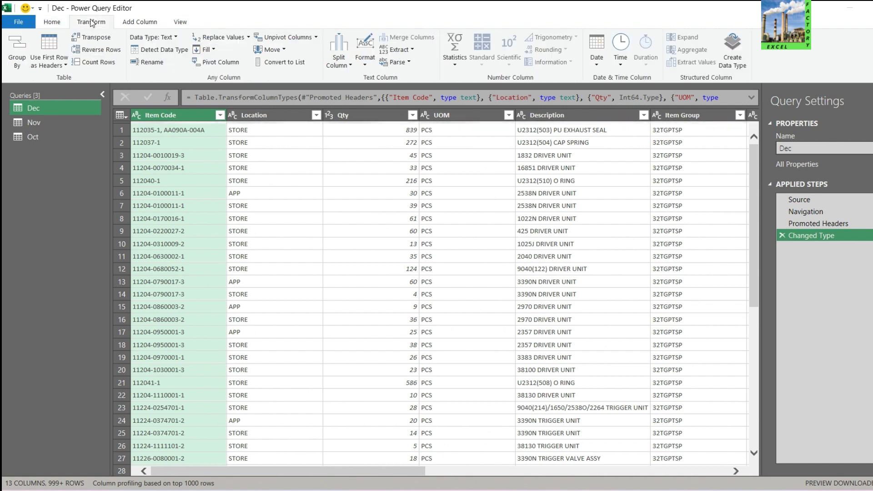
pyautogui.click(52, 21)
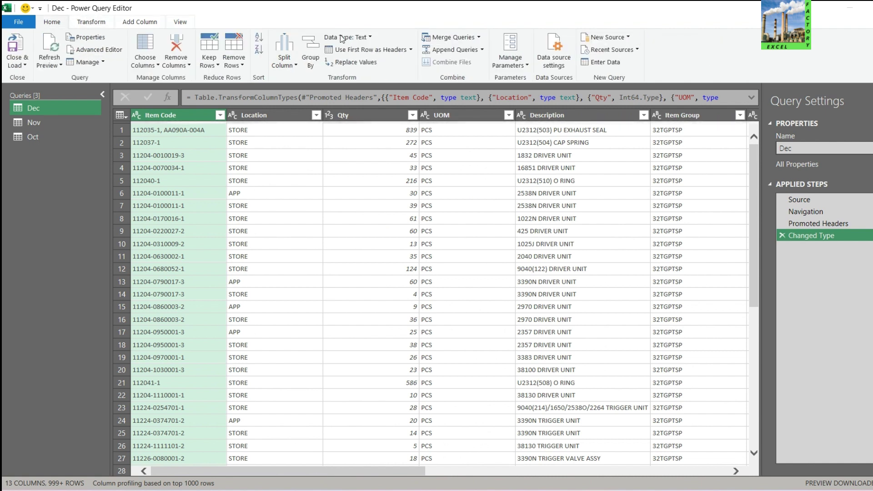
# Step: Append the Dec, Nov and Oct tables as a new query using the three-or-more-tables option
pyautogui.click(481, 49)
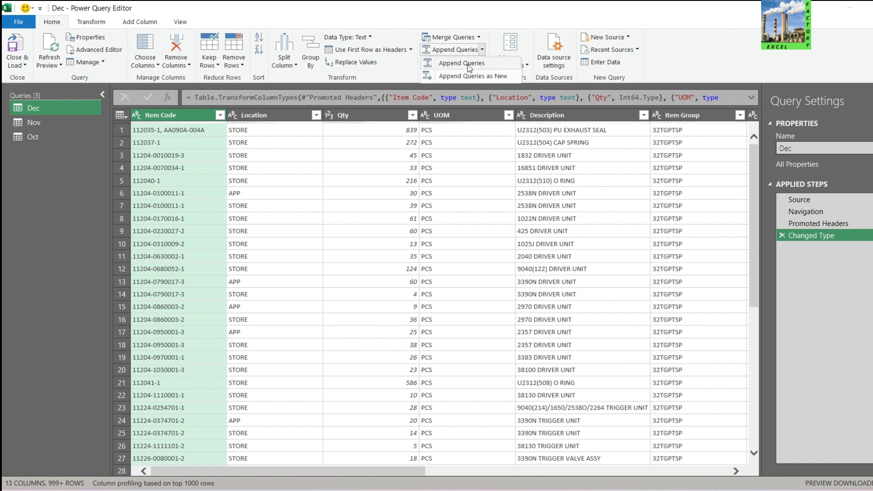
pyautogui.click(501, 77)
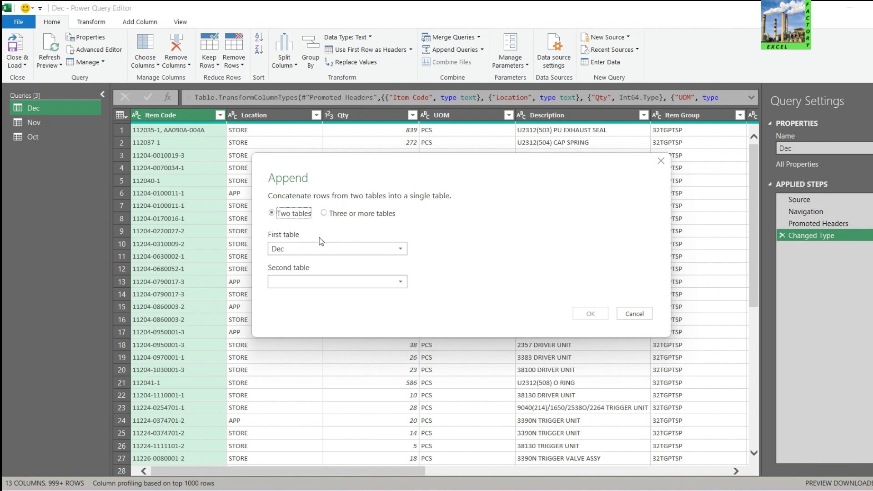
pyautogui.click(323, 213)
pyautogui.click(348, 253)
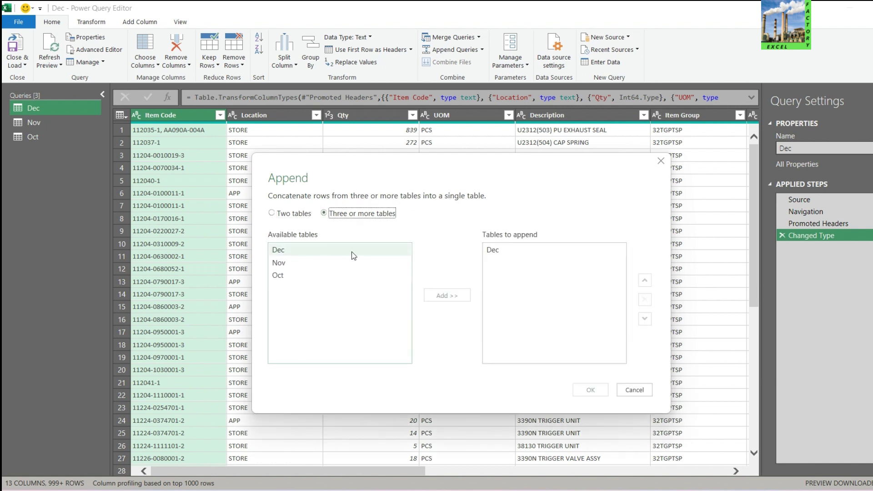
pyautogui.moveTo(348, 252); pyautogui.dragTo(511, 253)
pyautogui.click(357, 264)
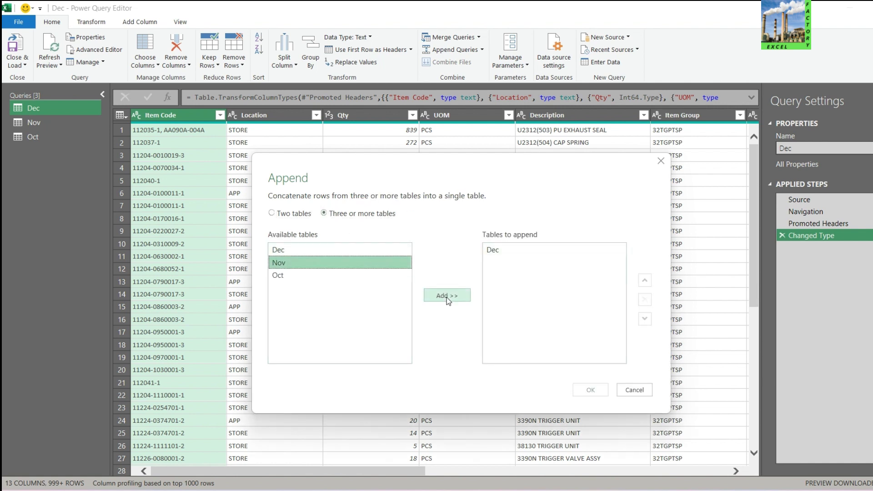
pyautogui.click(447, 295)
pyautogui.click(318, 275)
pyautogui.click(441, 295)
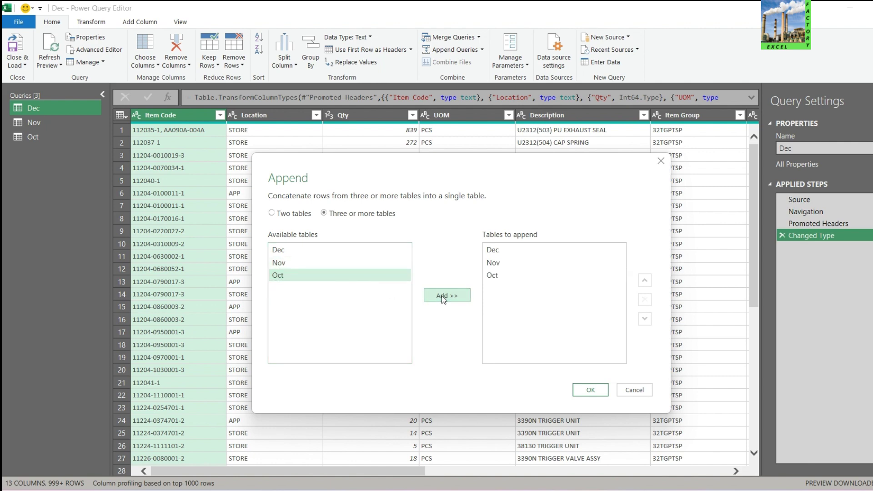
pyautogui.click(593, 393)
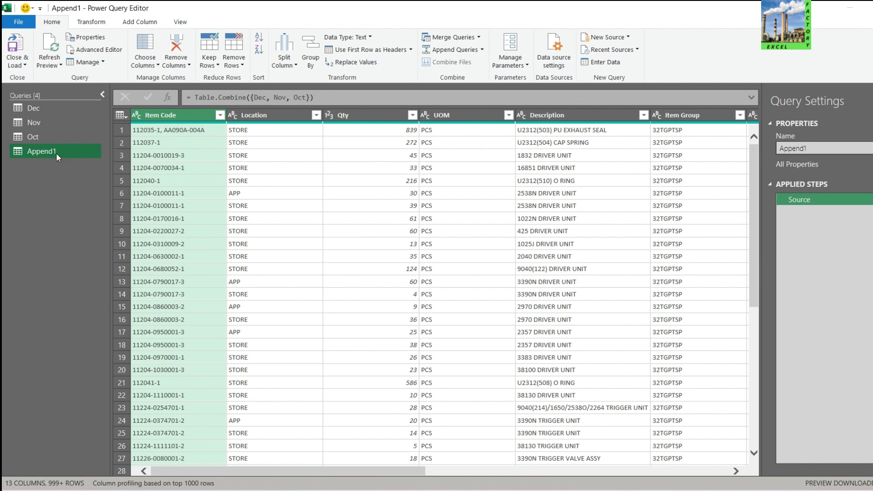
# Step: Rename the appended query as Main, and close and load the queries into the workbook
pyautogui.click(778, 148)
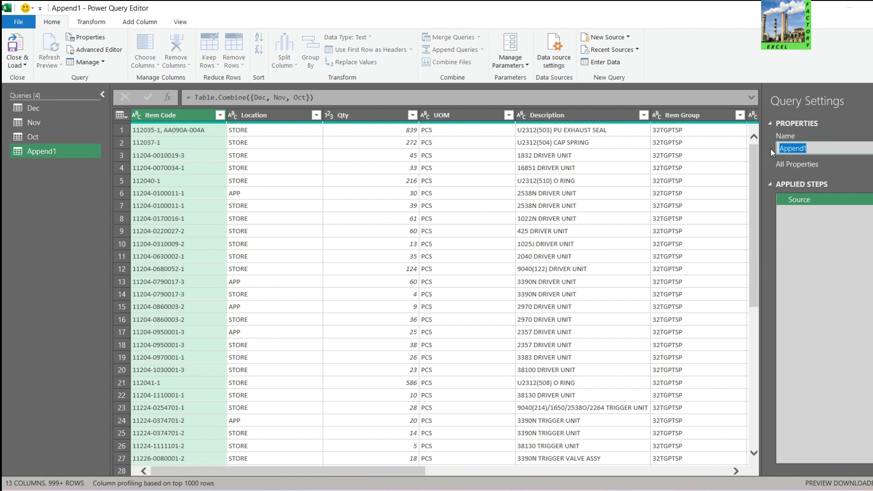
pyautogui.write('Main')
pyautogui.press('Return')
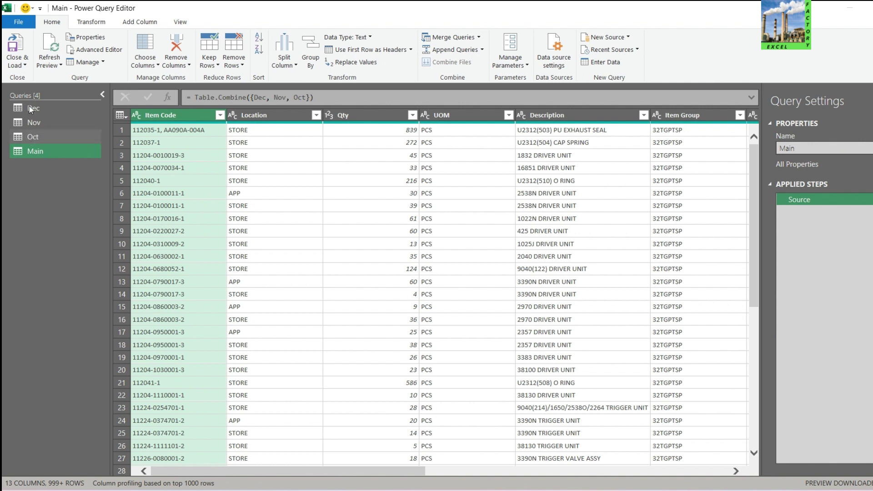
pyautogui.click(25, 67)
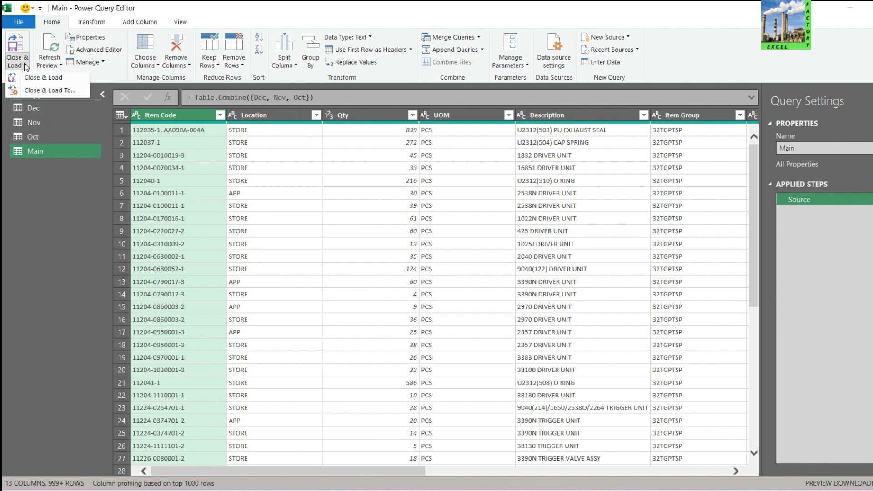
pyautogui.click(68, 81)
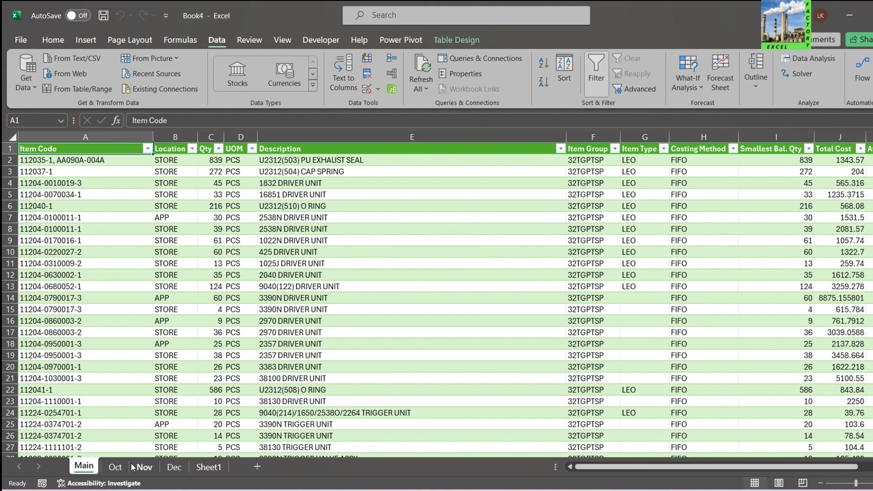
# Step: Look through the loaded Oct, Nov and Dec sheets and return to the Main sheet
pyautogui.click(116, 471)
pyautogui.click(143, 470)
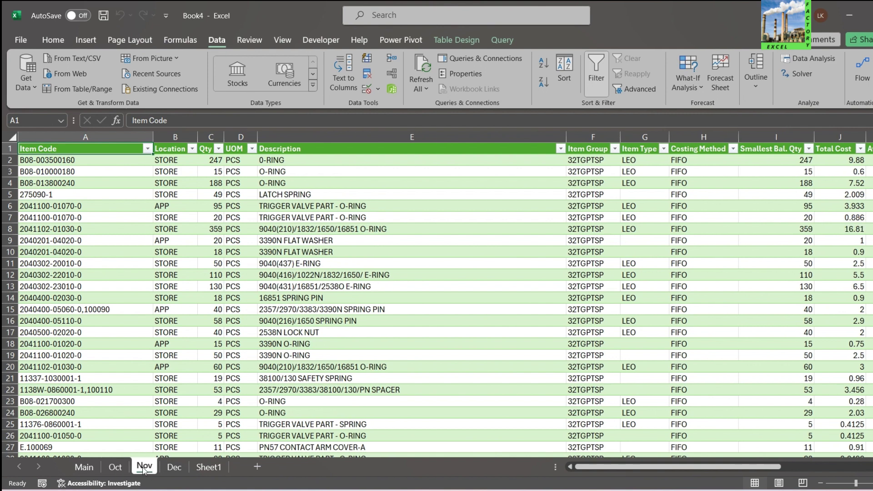
pyautogui.click(176, 469)
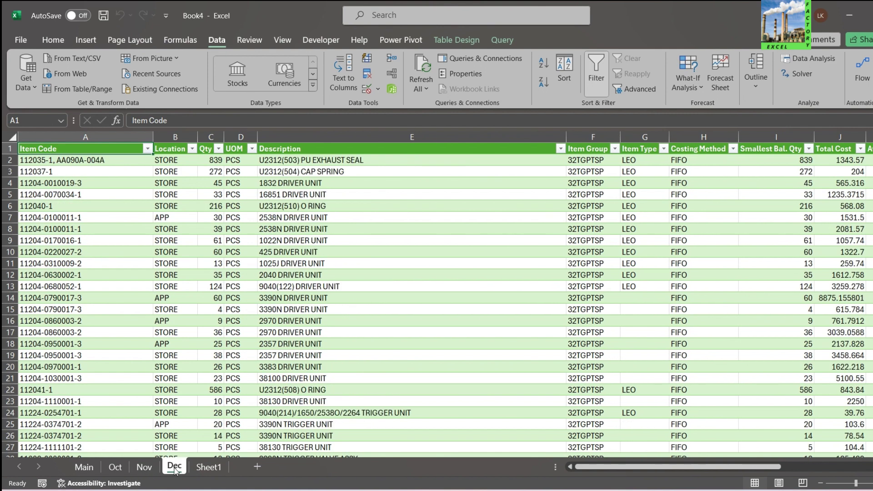
pyautogui.click(89, 473)
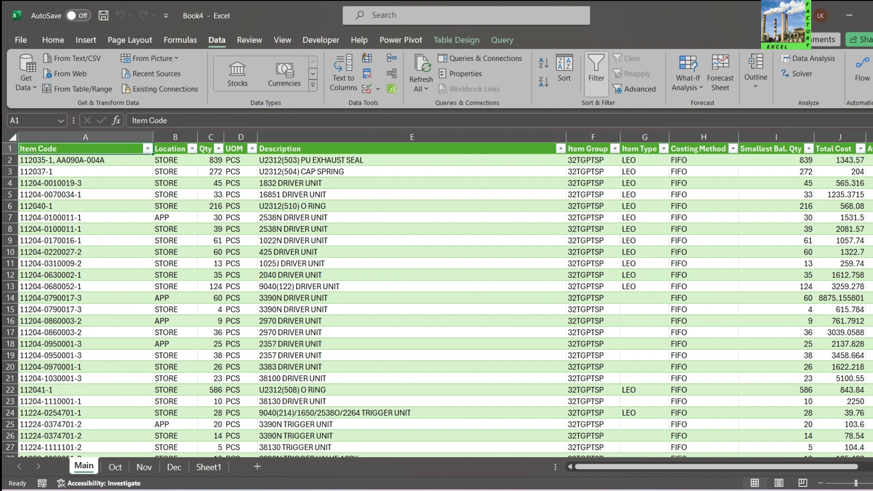
pyautogui.moveTo(418, 488)
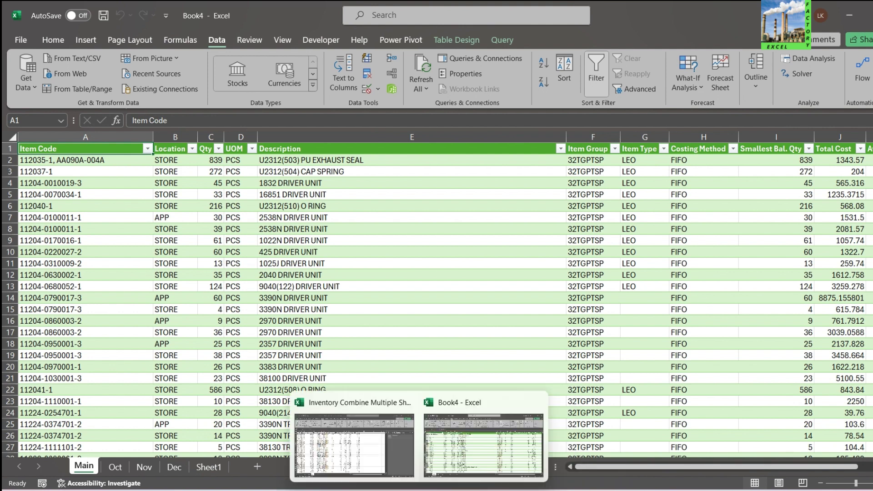
# Step: Show the workbook's queries with their loaded row counts and check them against the last data row of the Main table
pyautogui.click(460, 288)
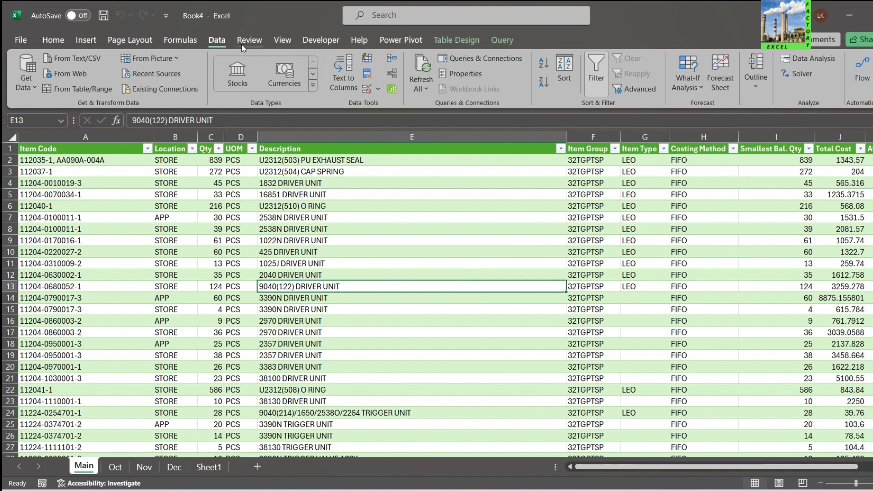
pyautogui.click(465, 40)
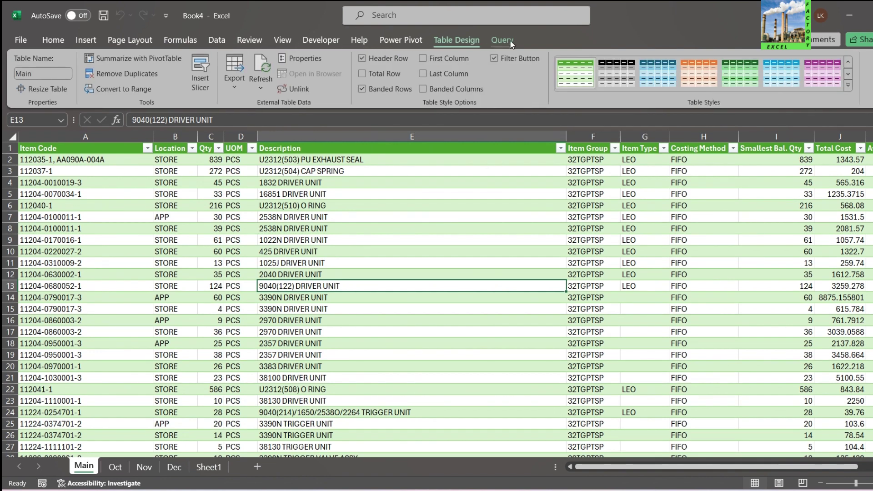
pyautogui.click(507, 41)
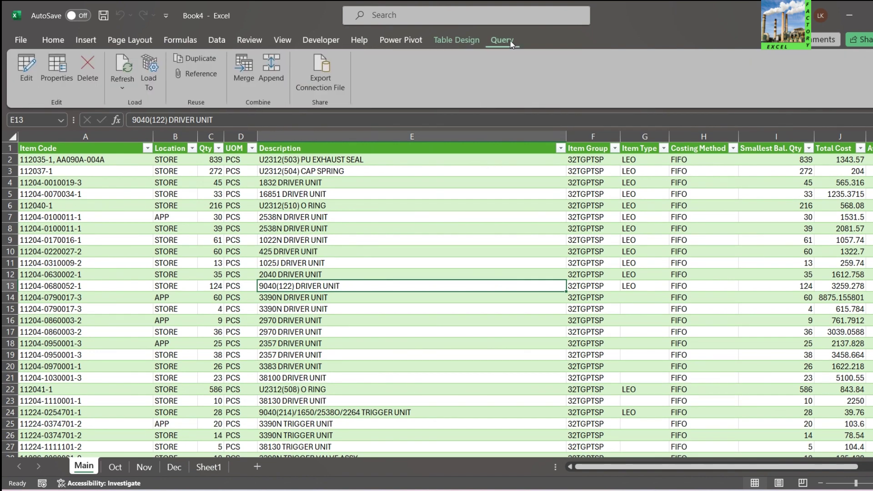
pyautogui.click(217, 42)
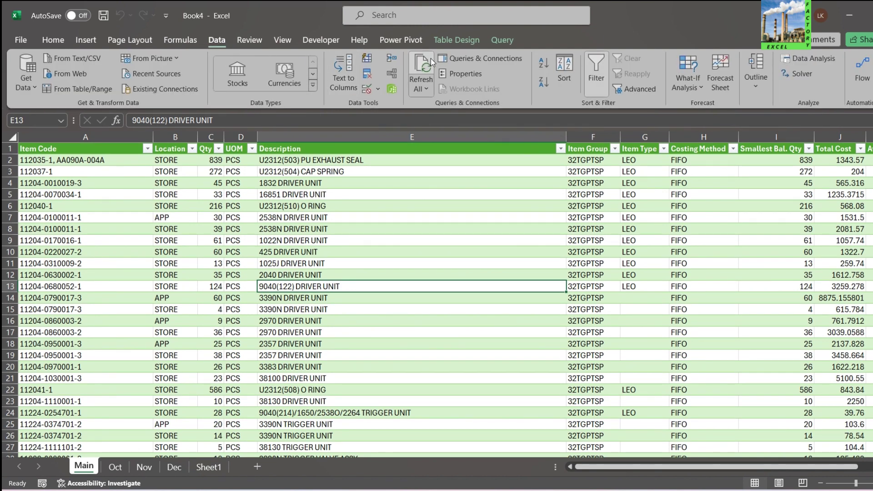
pyautogui.click(495, 57)
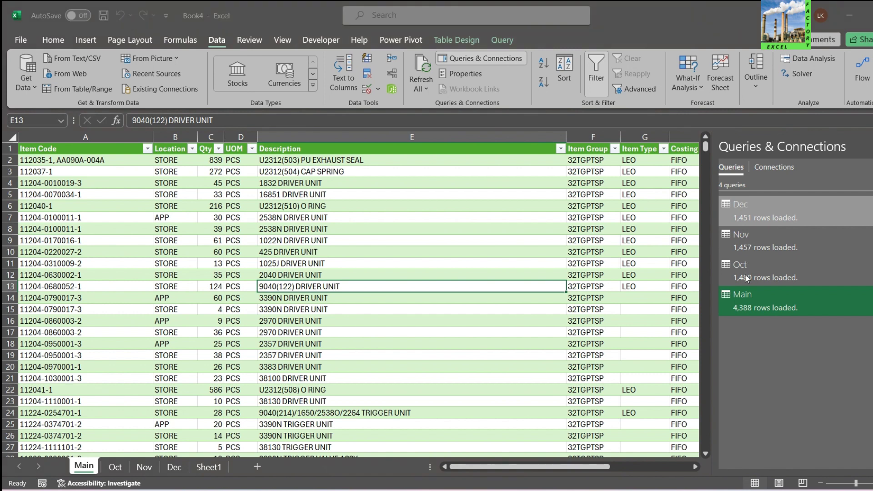
pyautogui.moveTo(743, 307)
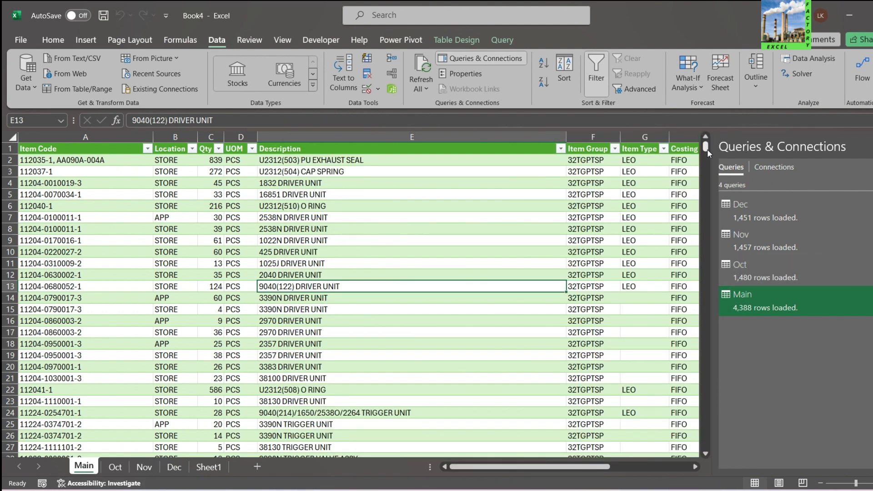
pyautogui.moveTo(705, 145); pyautogui.dragTo(704, 443)
pyautogui.scroll(-2, 96, 381)
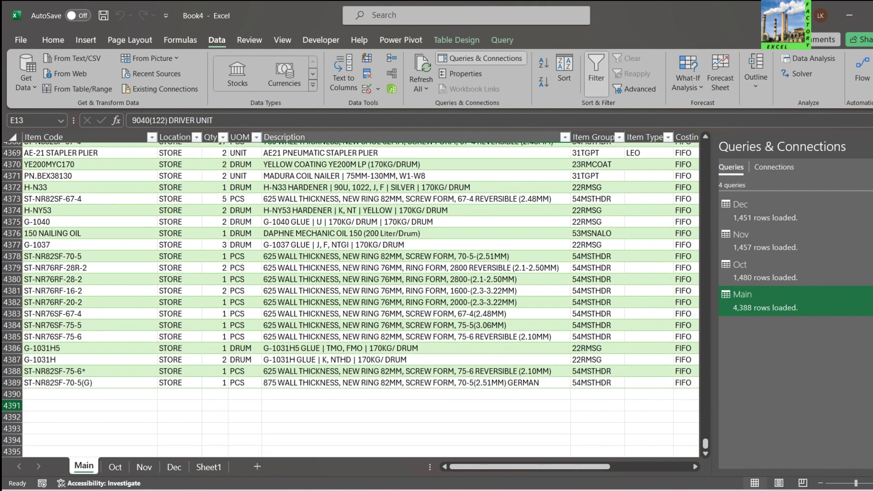
pyautogui.click(12, 383)
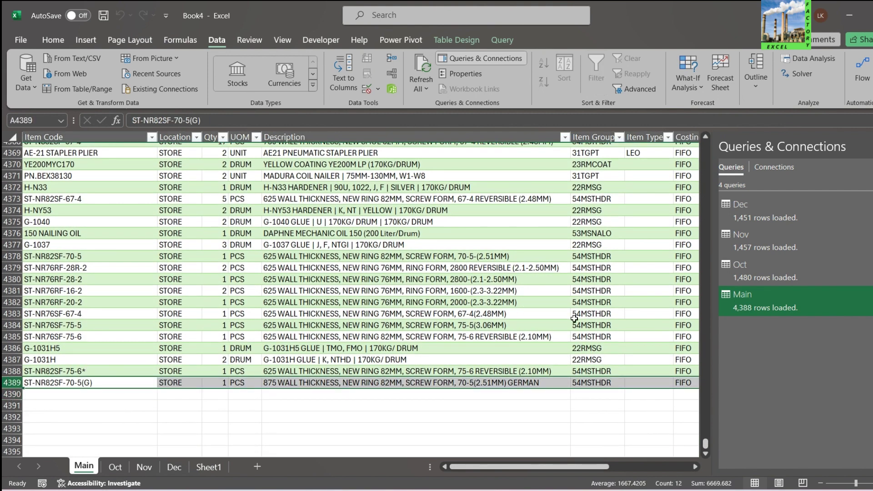